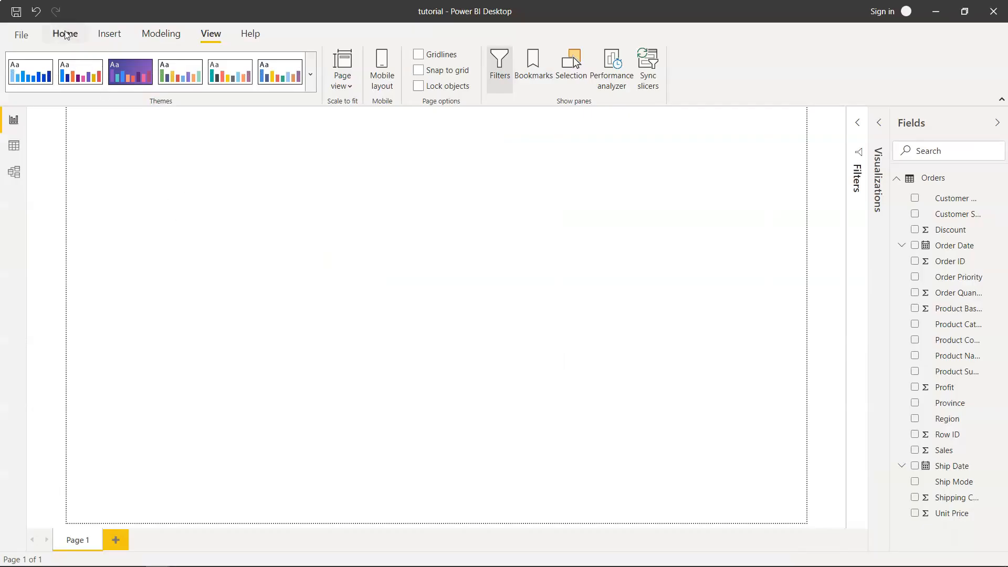
Create a column chart of Sales by Product Category from the Orders table.
click(66, 34)
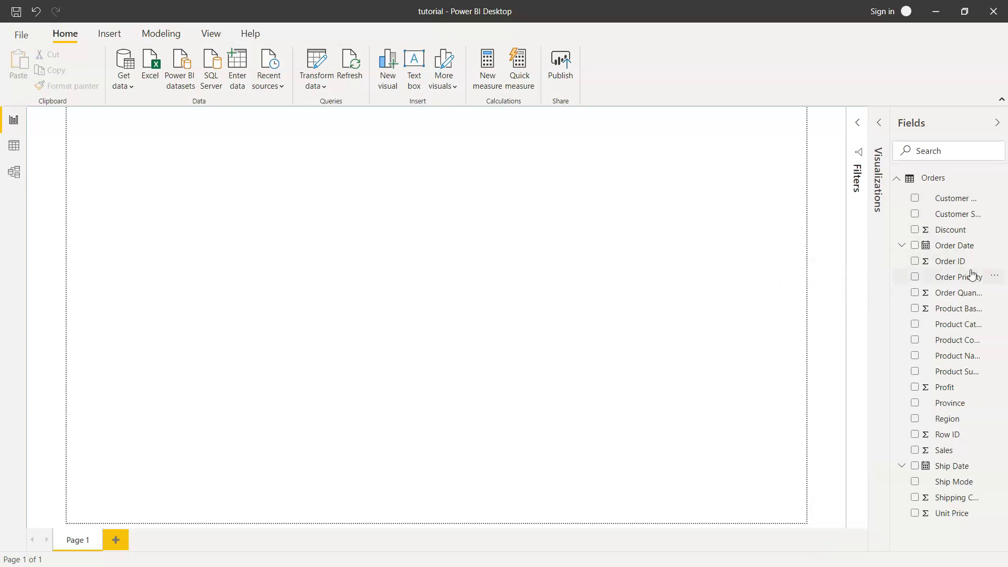
click(915, 451)
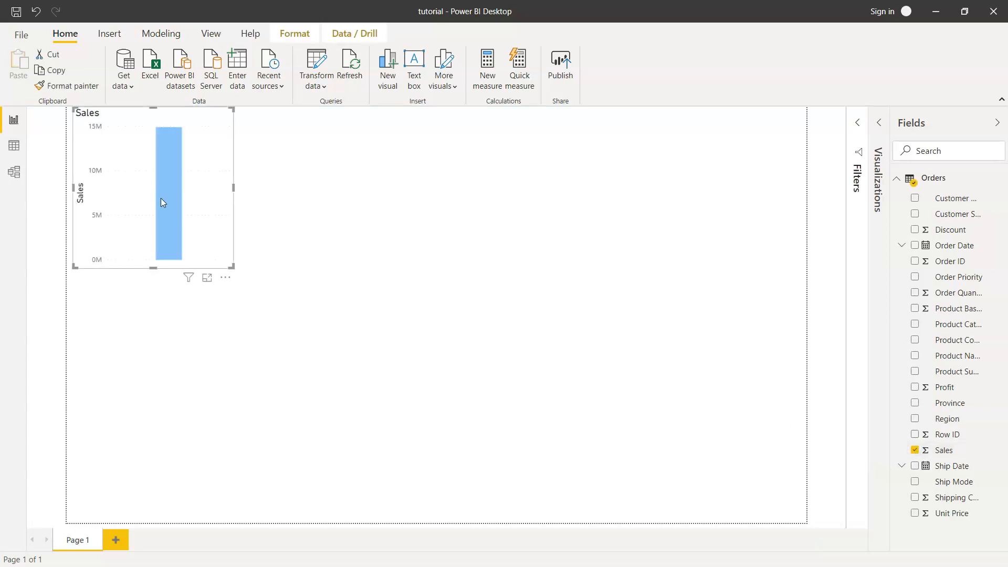
mouse_move(161, 197)
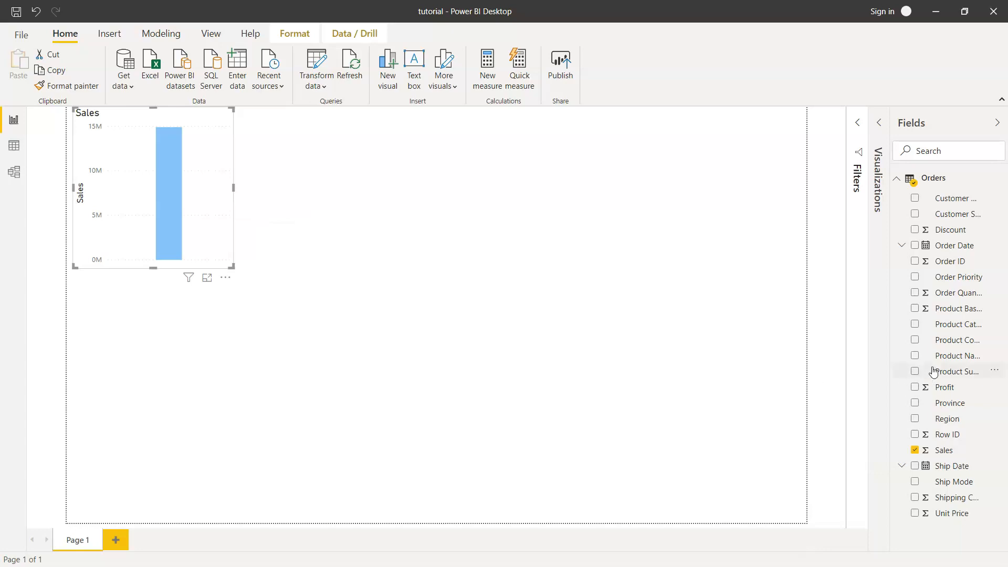
drag(891, 357, 840, 359)
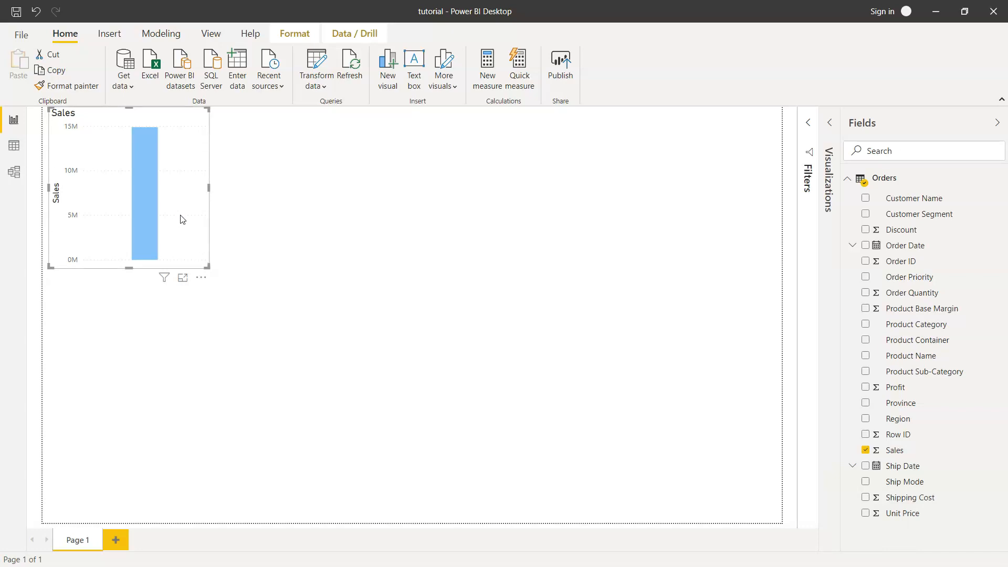
click(866, 325)
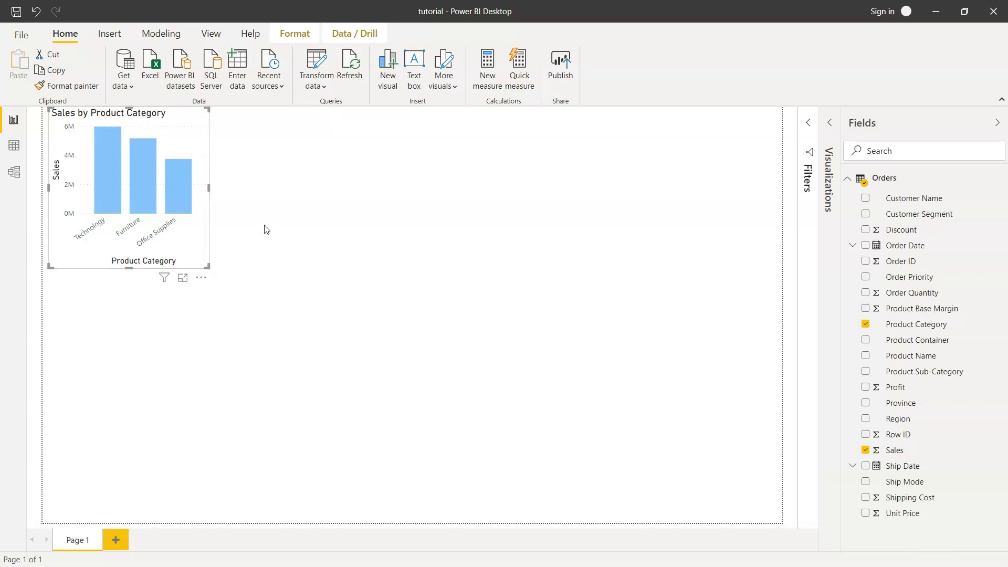
Move the Sales by Product Category chart slightly down from the page's top-left corner and widen it to the page's vertical centre line.
click(180, 128)
drag(179, 128, 189, 174)
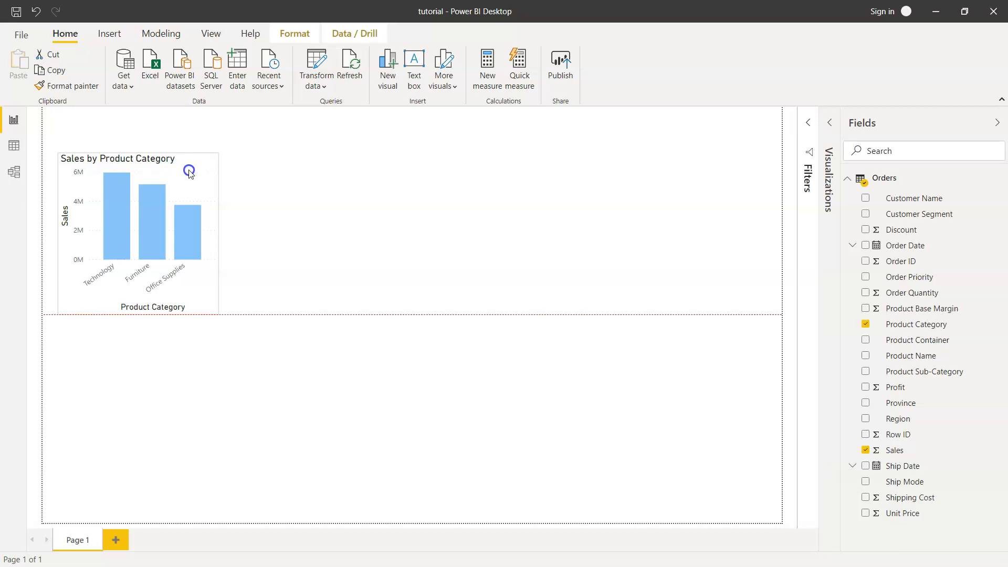
click(189, 173)
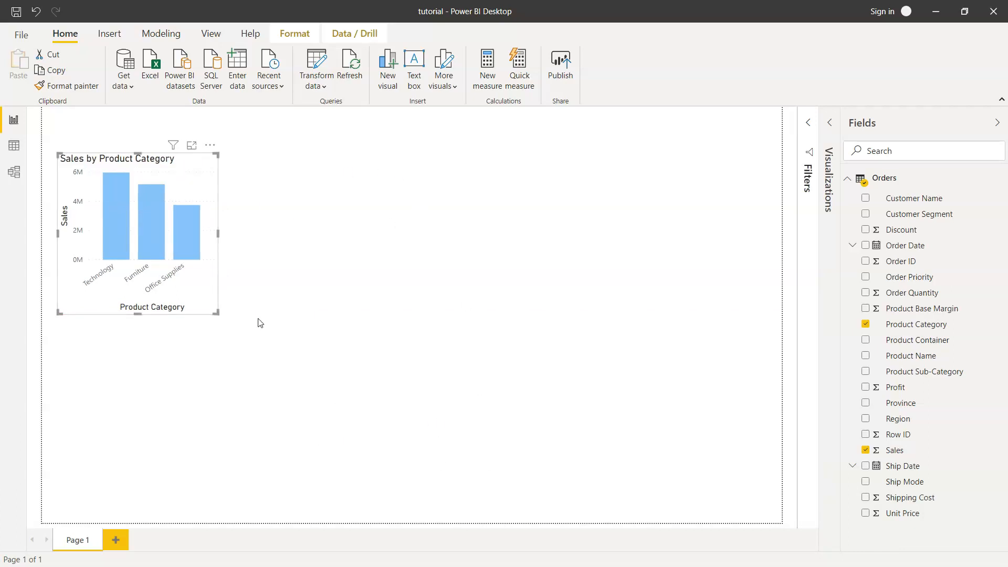
mouse_move(198, 181)
mouse_down()
mouse_move(197, 196)
mouse_move(201, 187)
mouse_up()
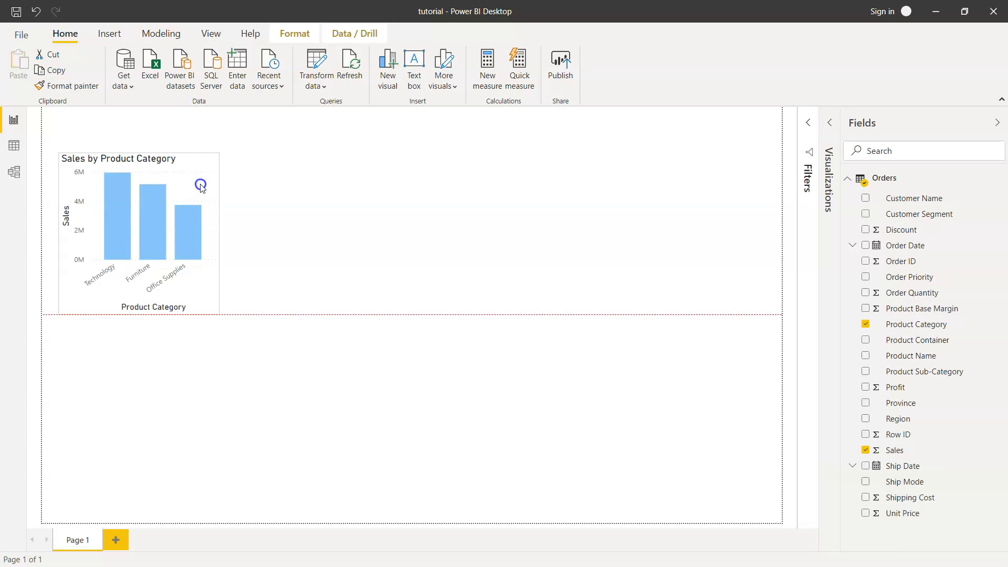
drag(200, 187, 395, 190)
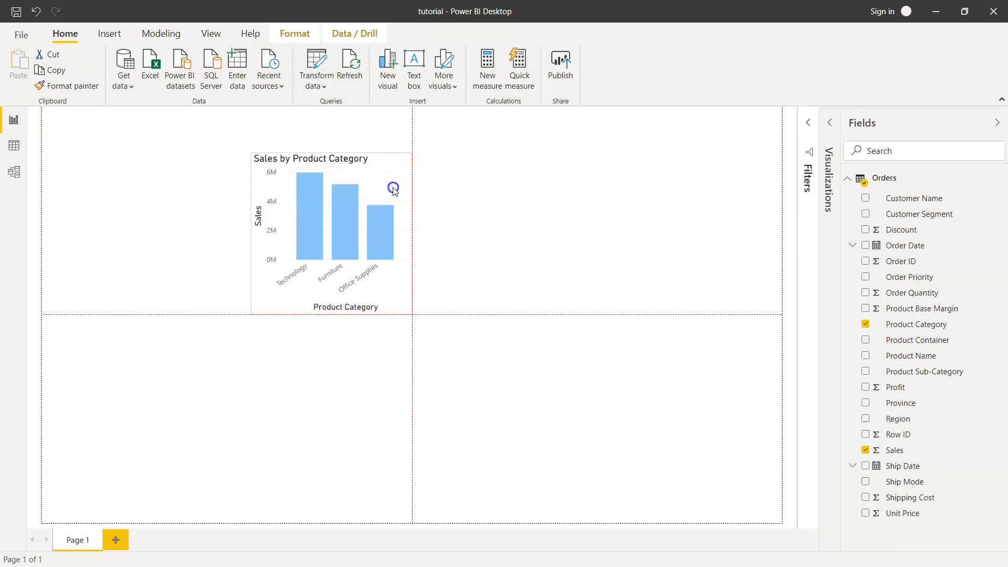
drag(394, 189, 208, 183)
drag(227, 233, 413, 238)
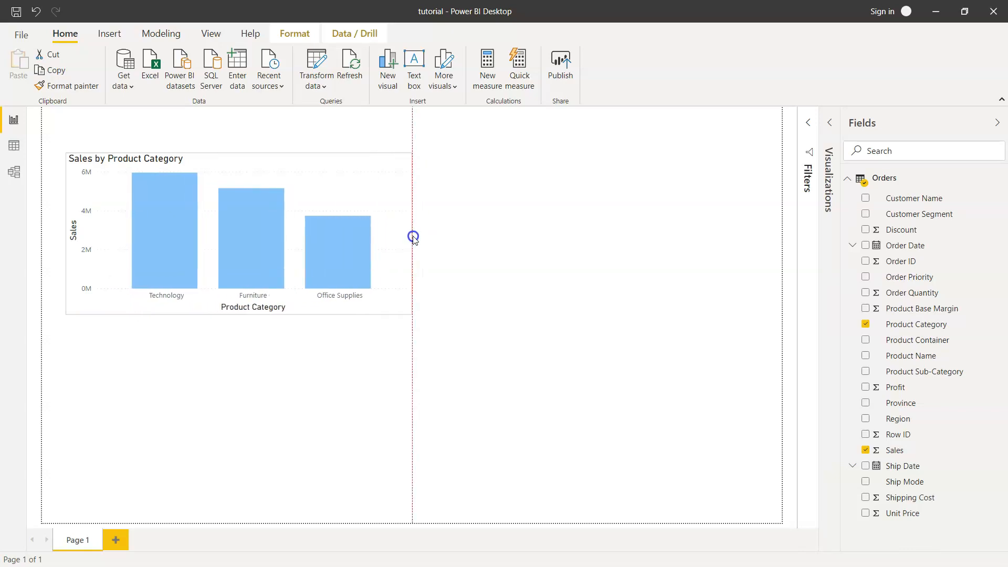
drag(413, 237, 413, 236)
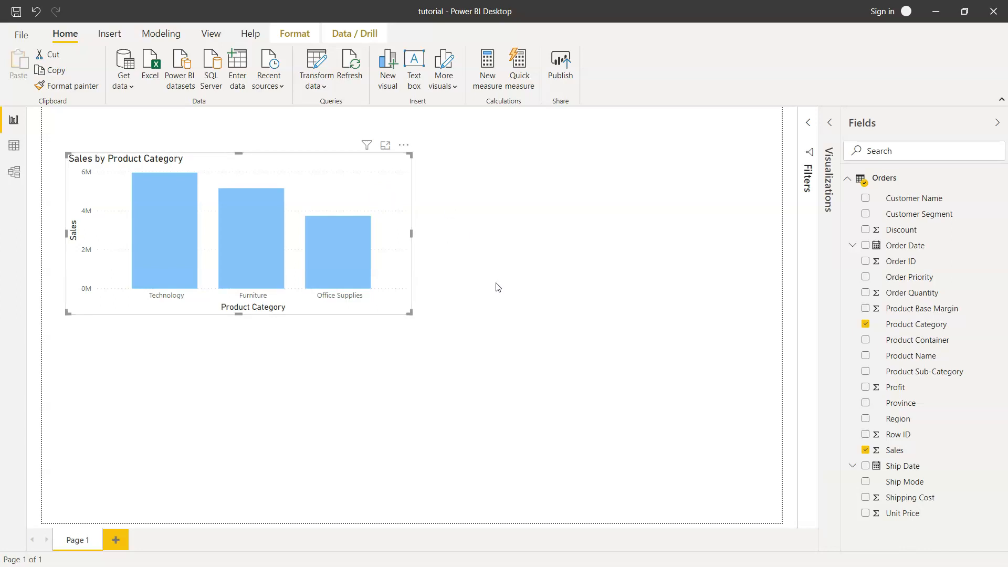
Turn on data labels for the column chart and expand their formatting settings.
click(835, 154)
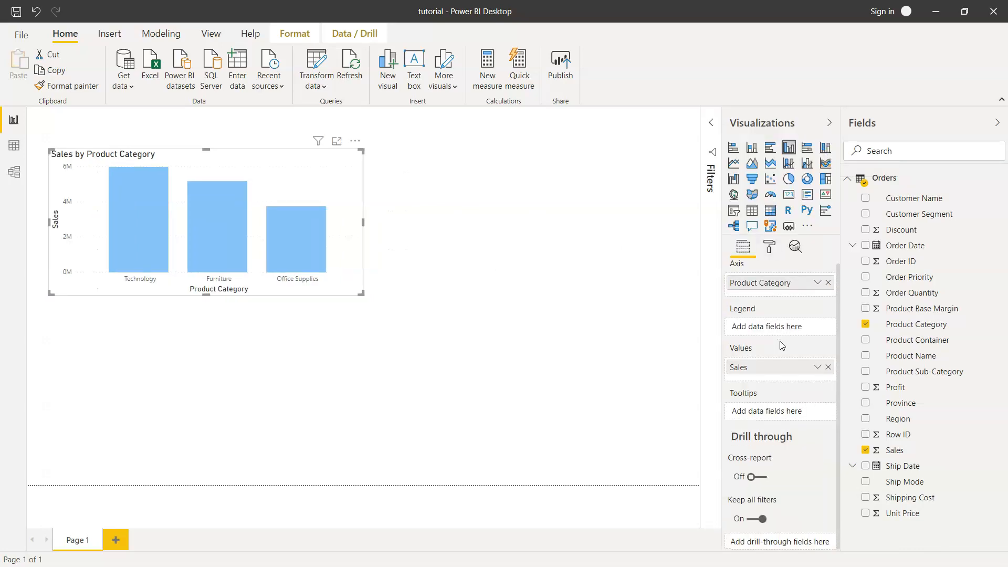
scroll(825, 404, down, 1)
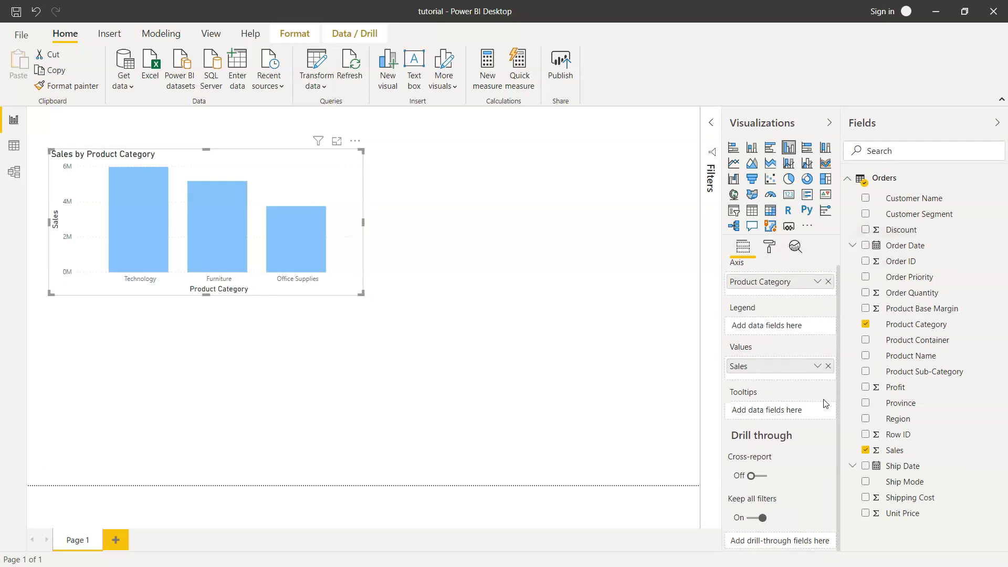
scroll(824, 404, up, 1)
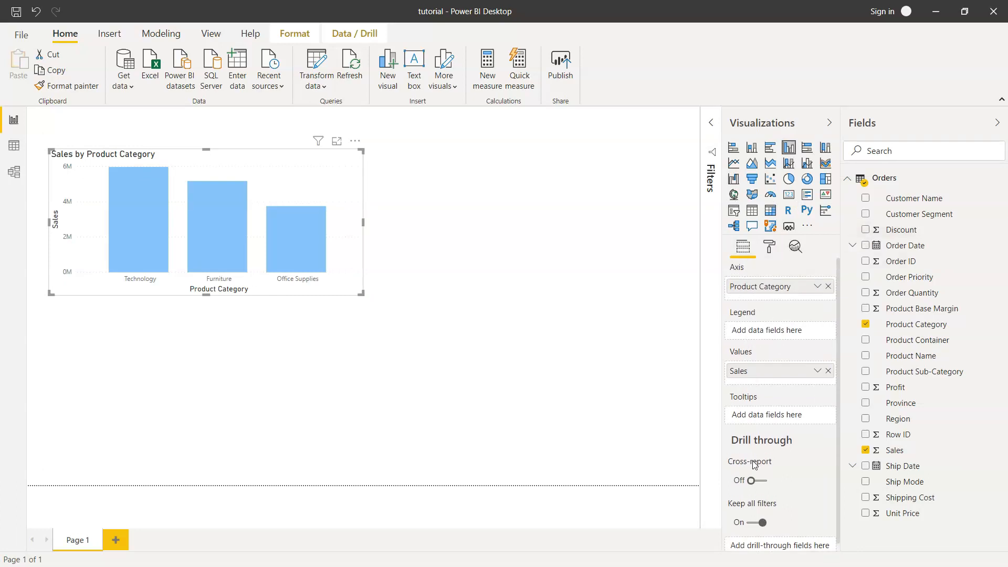
click(771, 252)
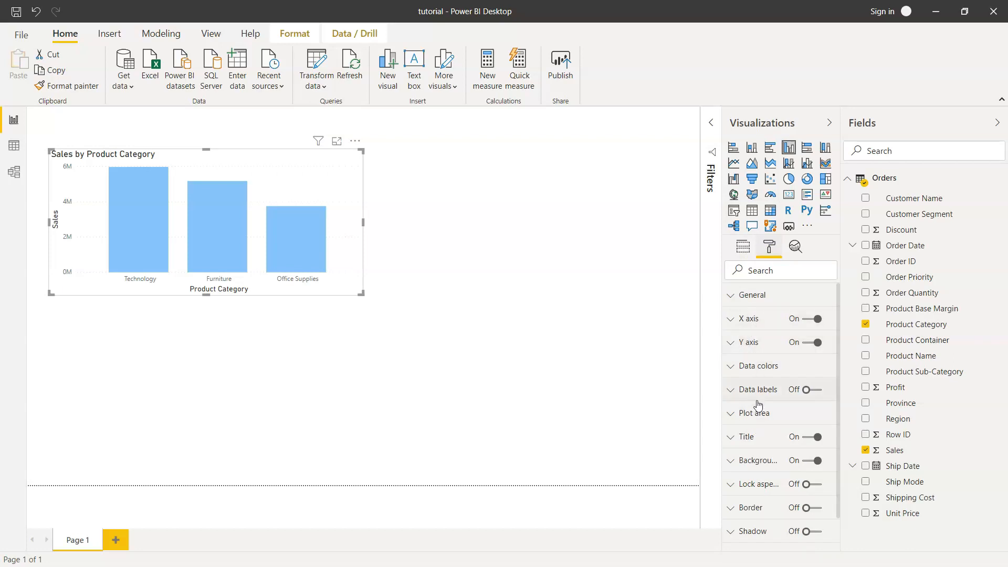
click(815, 391)
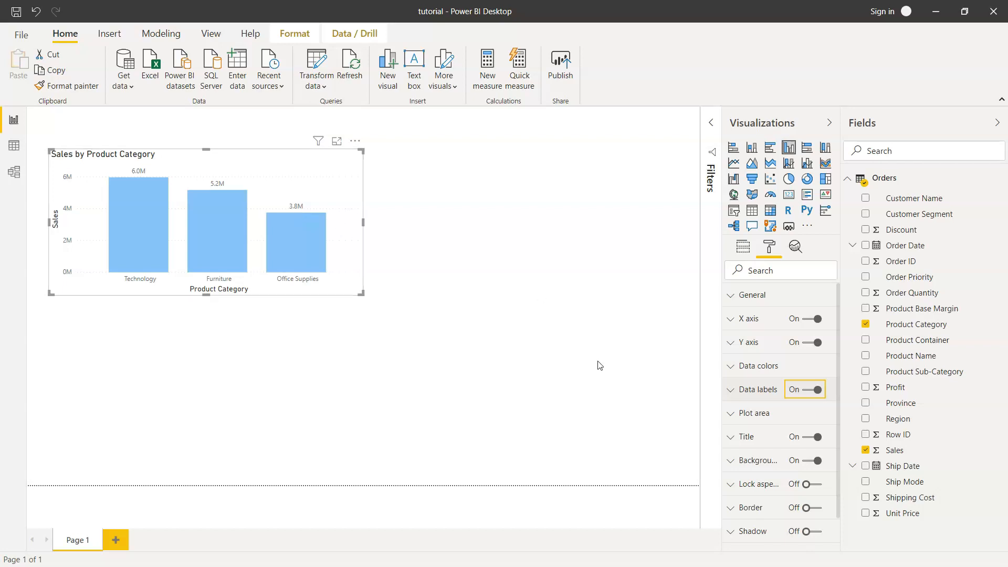
click(734, 391)
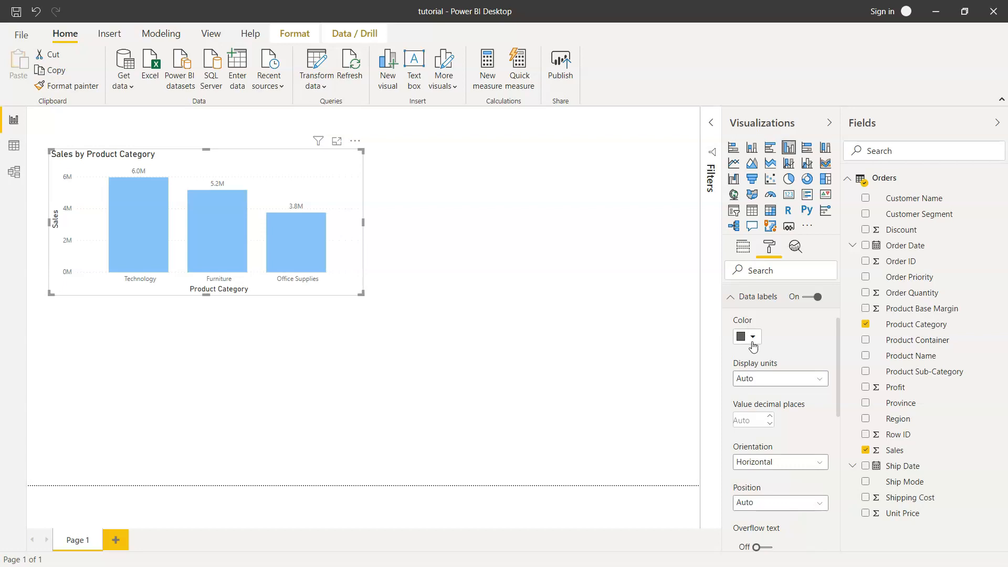
Check the data labels' display unit options, and try Vertical orientation before restoring Horizontal.
click(774, 386)
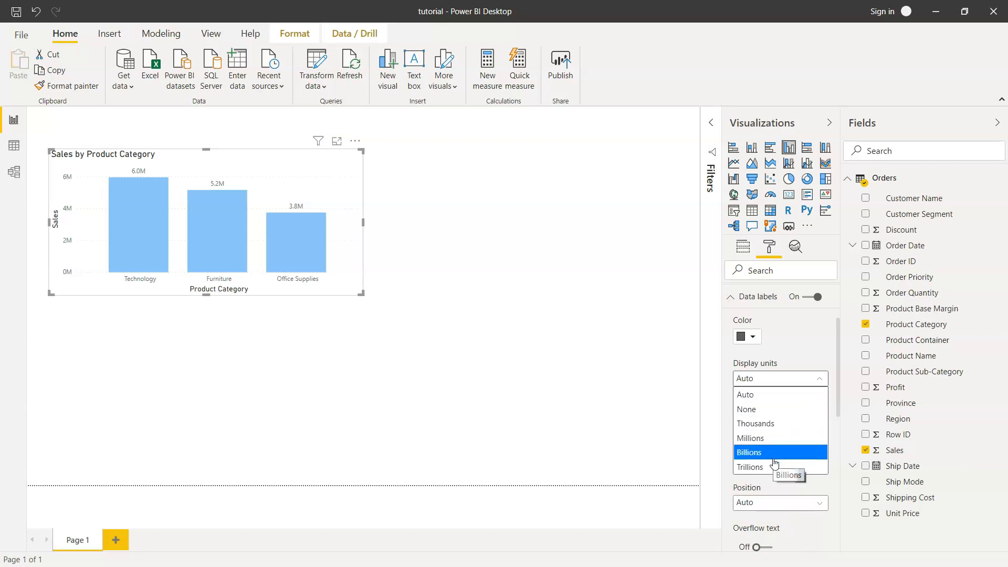
click(794, 365)
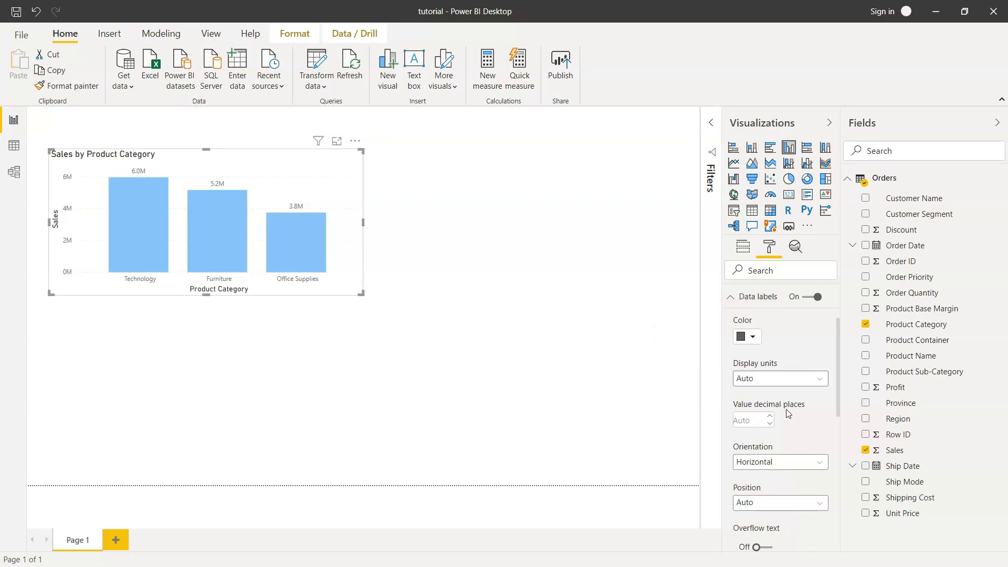
scroll(787, 413, down, 3)
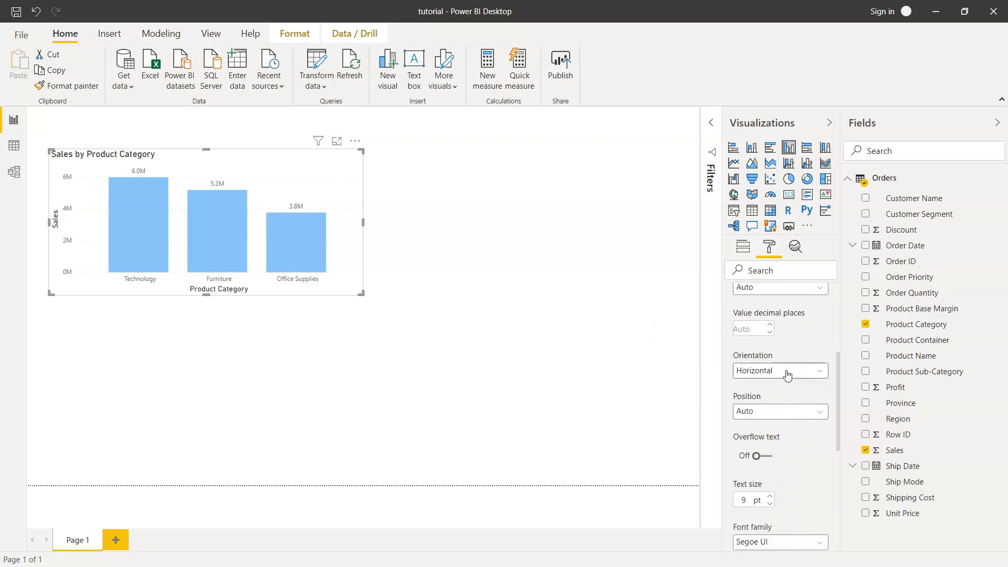
click(787, 373)
click(787, 391)
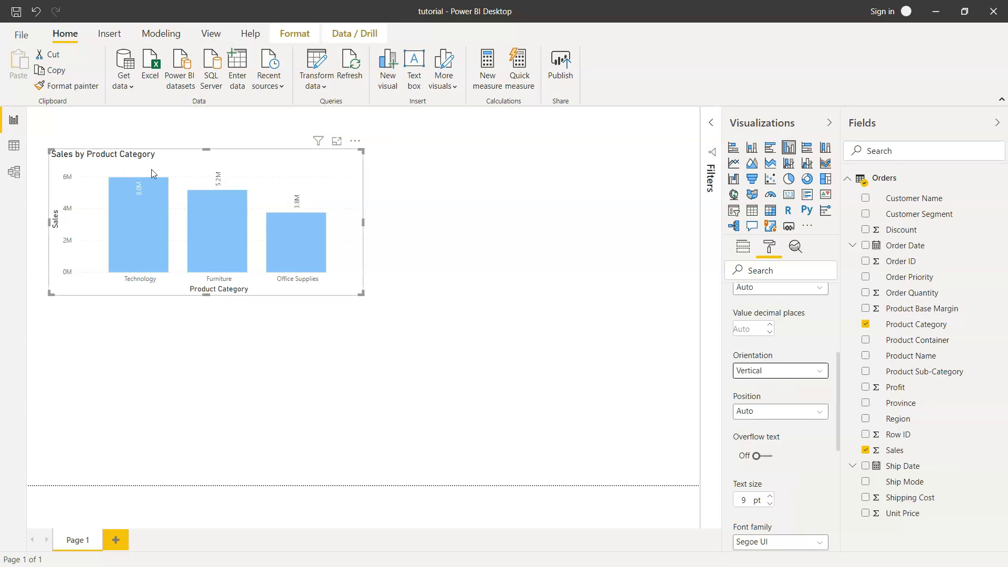
click(758, 372)
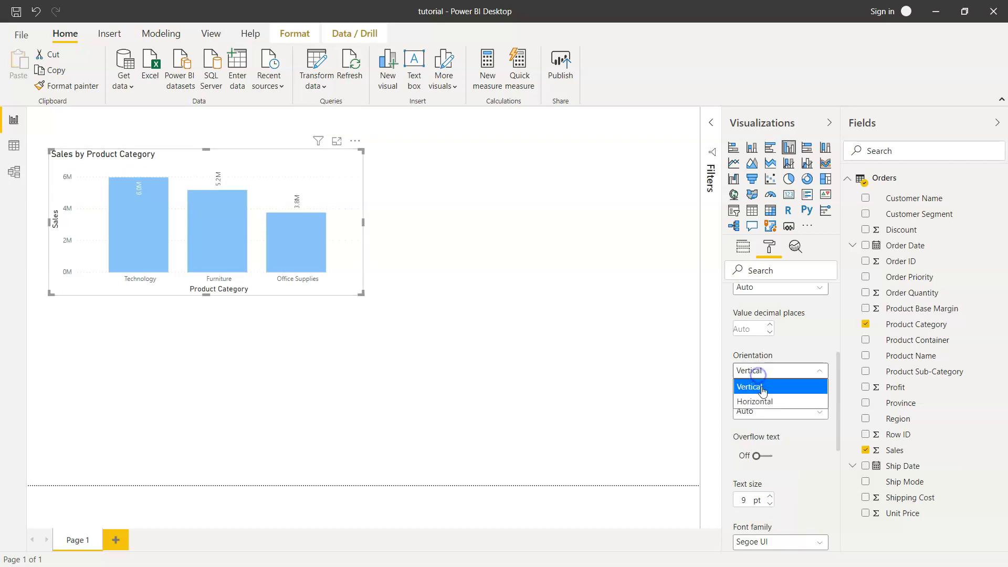
click(766, 400)
Try the Inside end and Inside center positions for the data labels and settle on Inside base.
scroll(765, 401, down, 3)
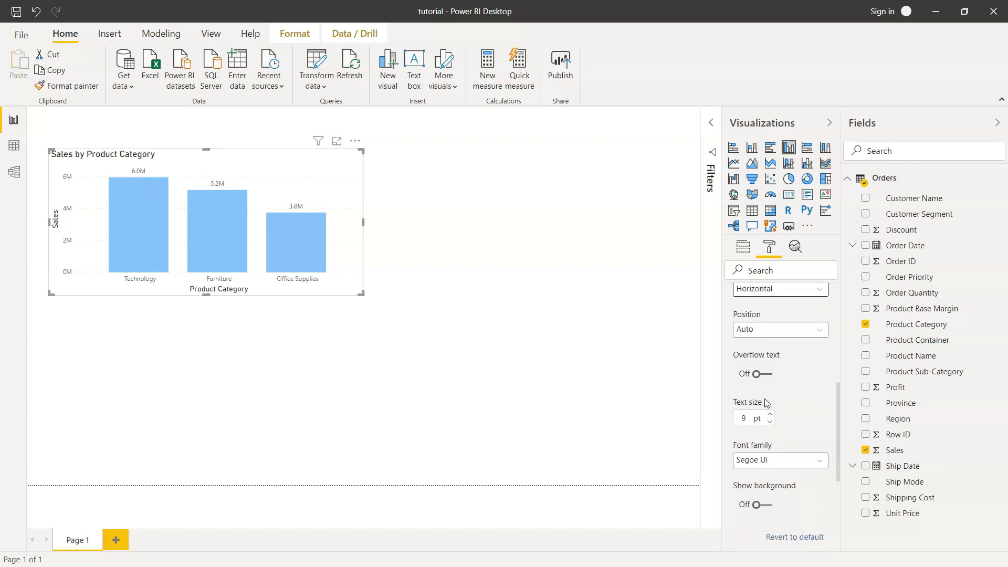
click(772, 330)
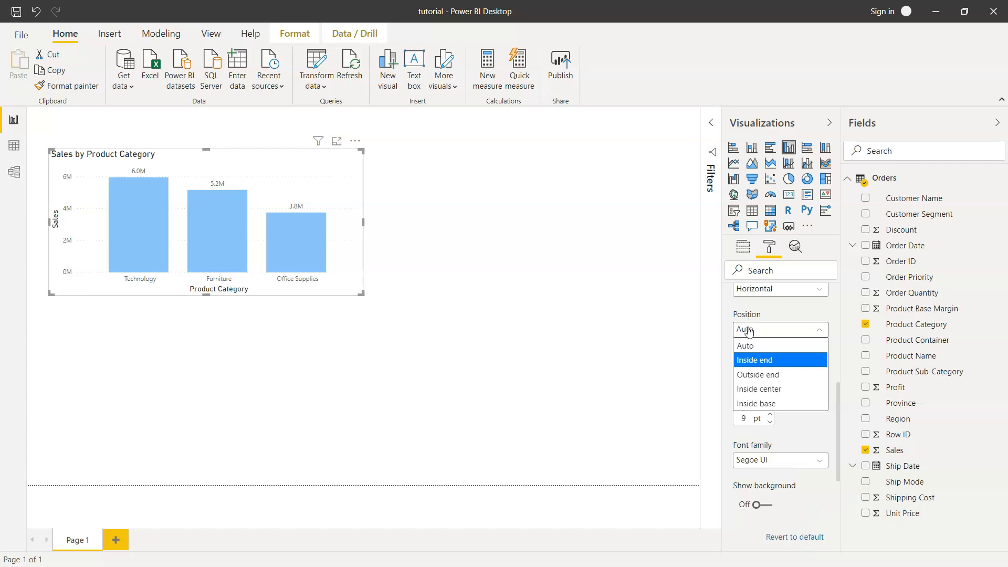
click(767, 360)
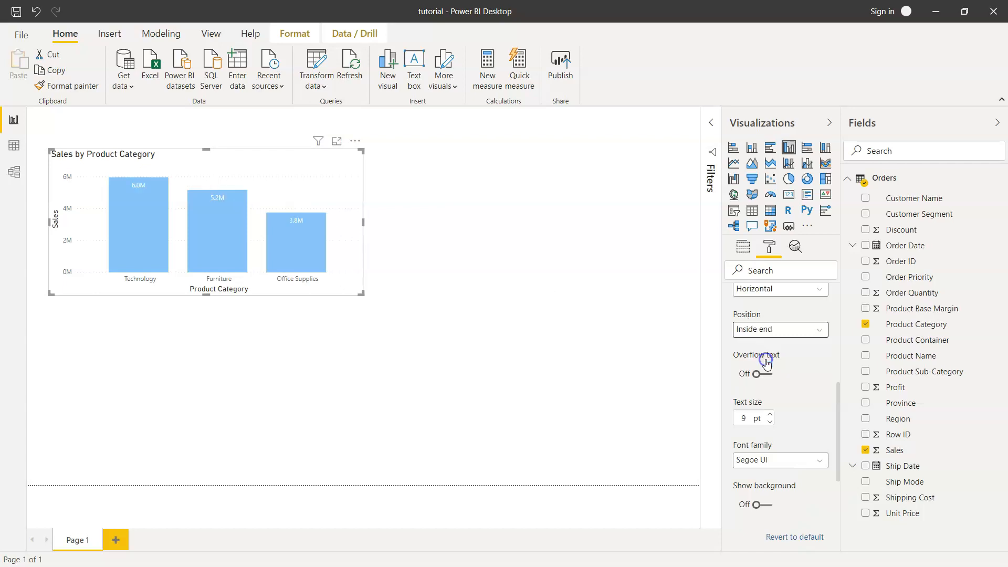
click(780, 330)
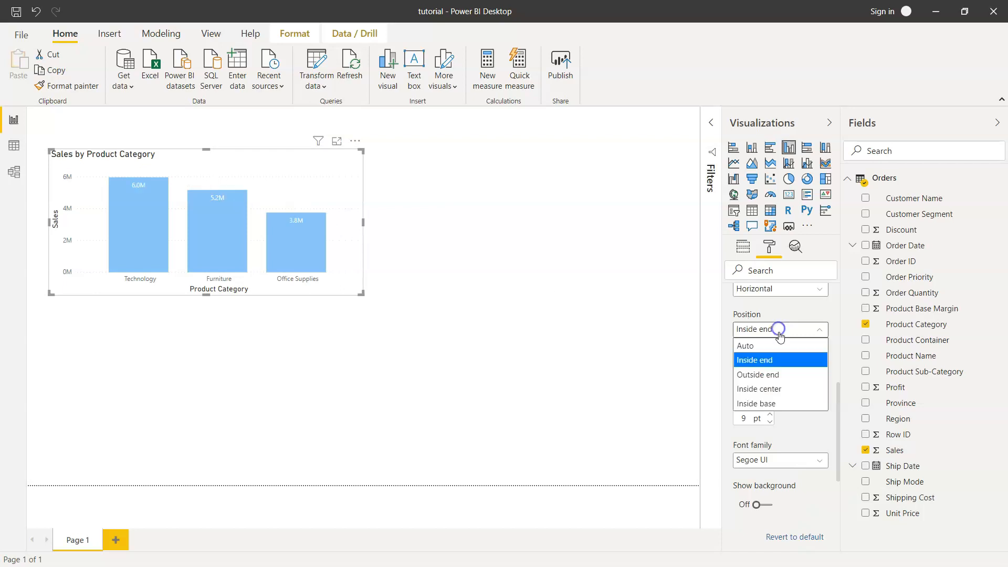
click(781, 390)
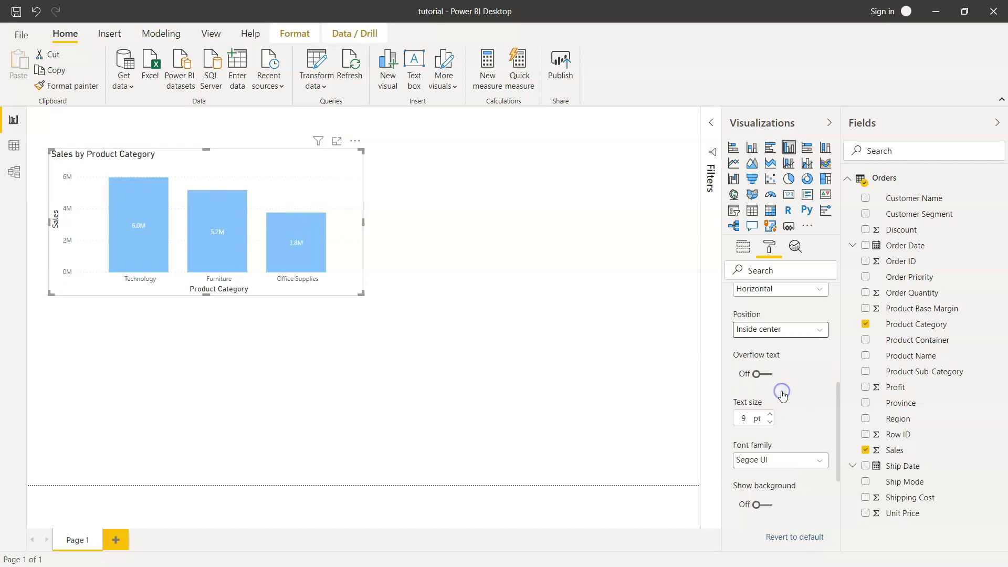
click(779, 329)
click(775, 402)
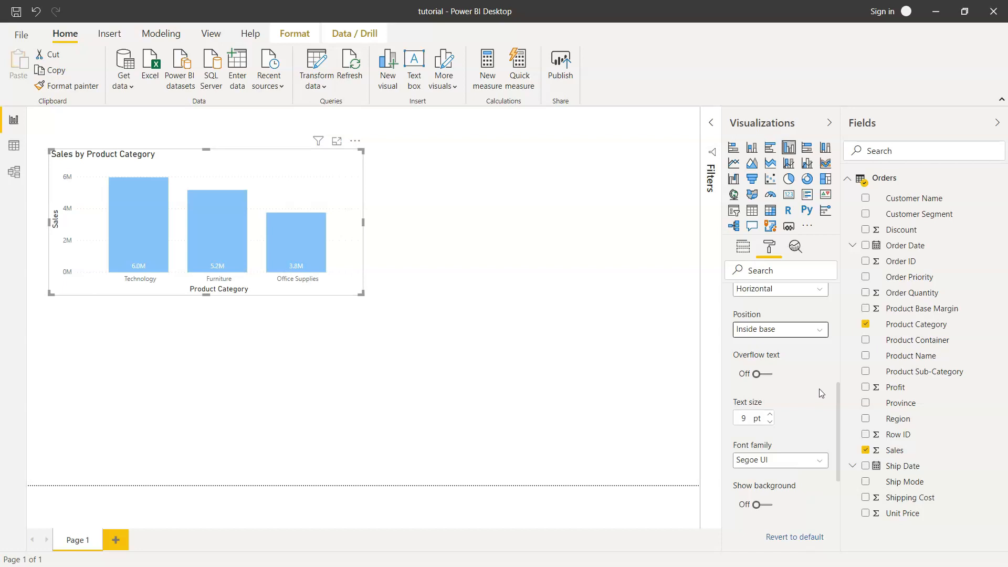
Increase the data labels' text size to 15 pt.
scroll(822, 392, down, 1)
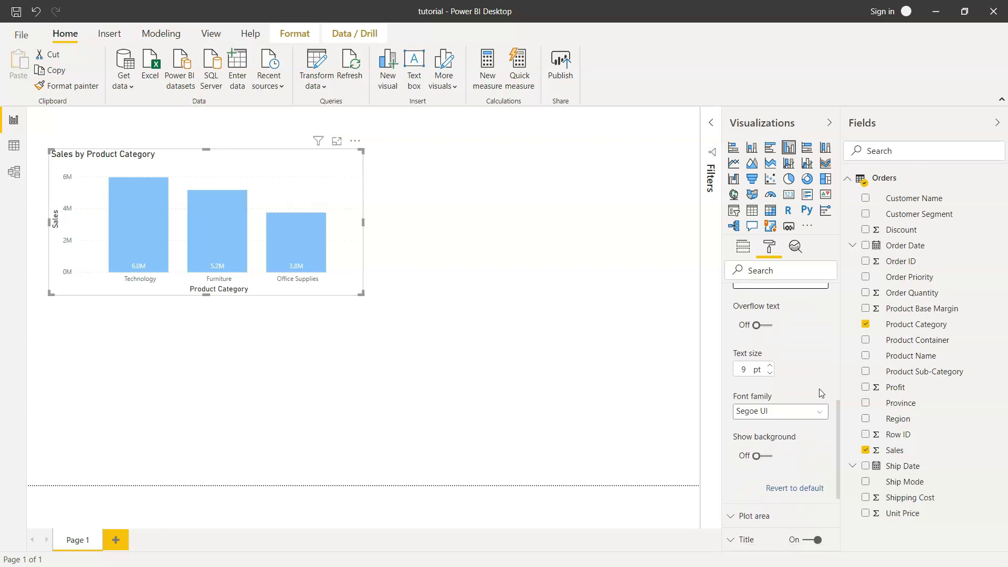
click(770, 366)
click(769, 366)
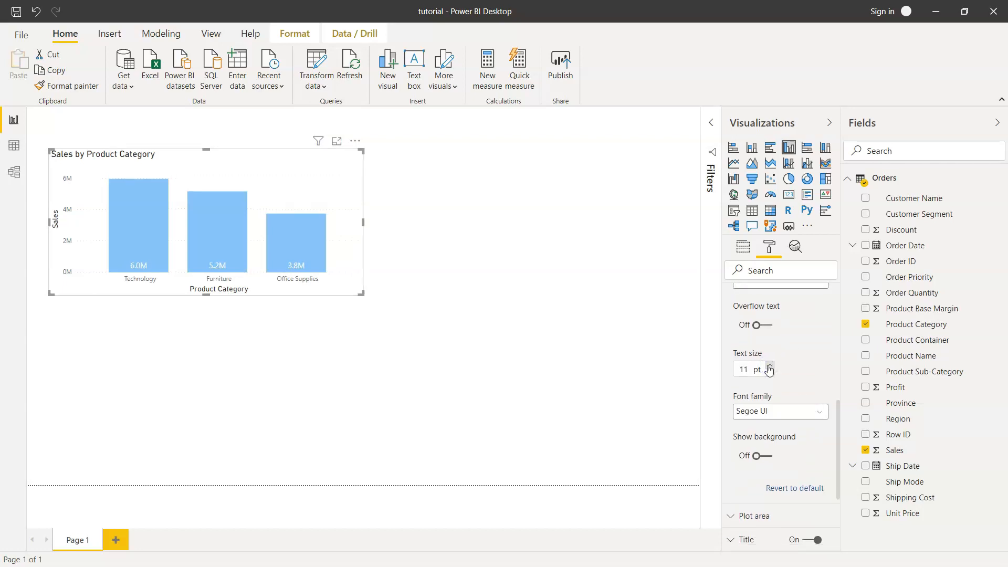
click(769, 366)
click(769, 366)
click(769, 366)
click(769, 366)
Show a background behind the data labels and set its transparency to 77%, after trying 29%.
scroll(757, 430, down, 3)
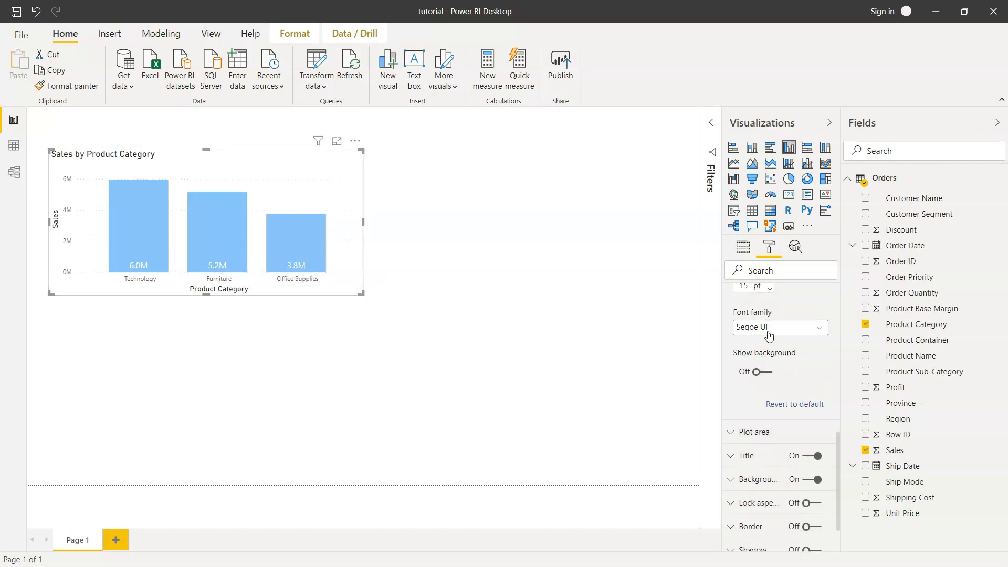
click(767, 374)
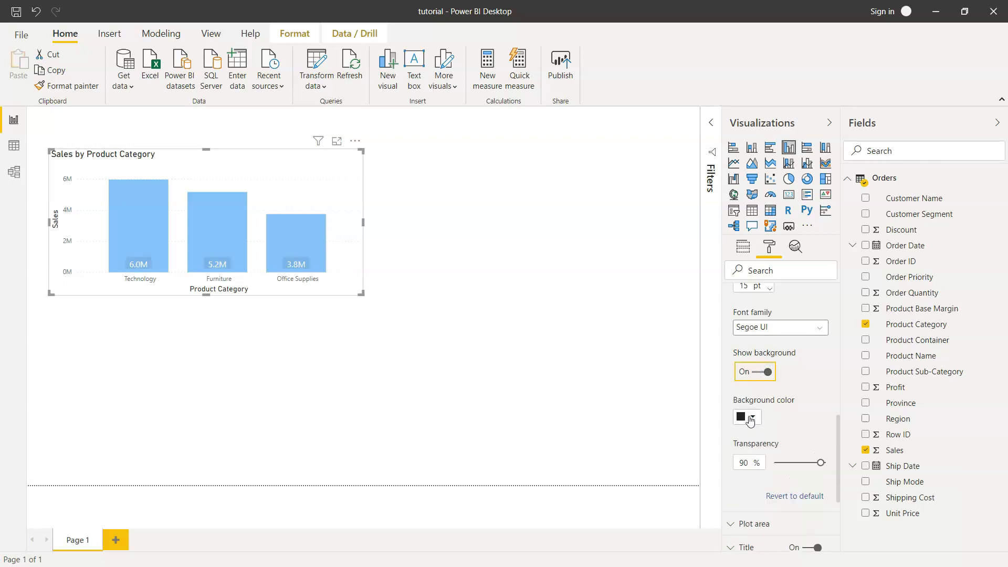
scroll(750, 422, down, 1)
scroll(750, 421, down, 1)
drag(820, 406, 788, 408)
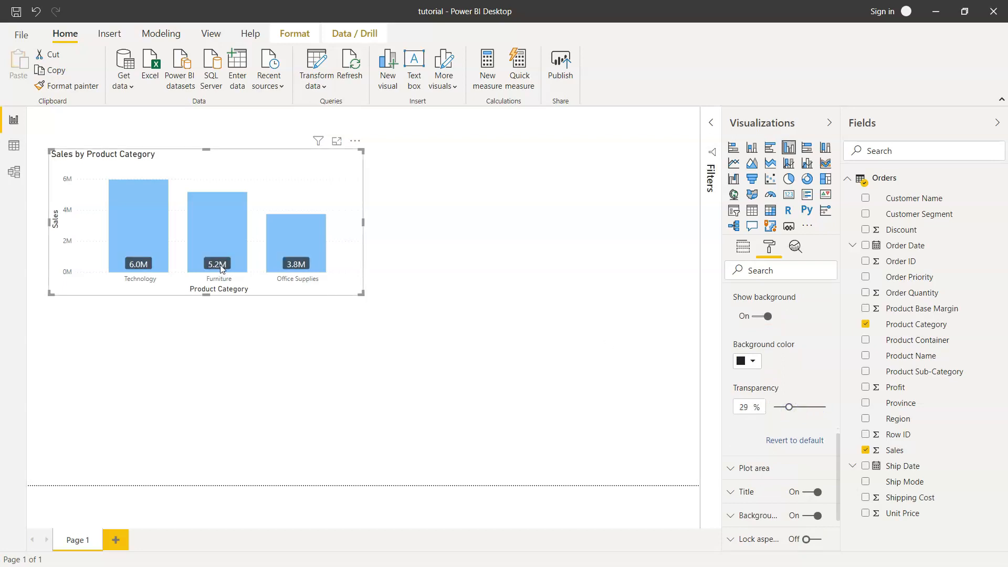
drag(788, 407, 813, 404)
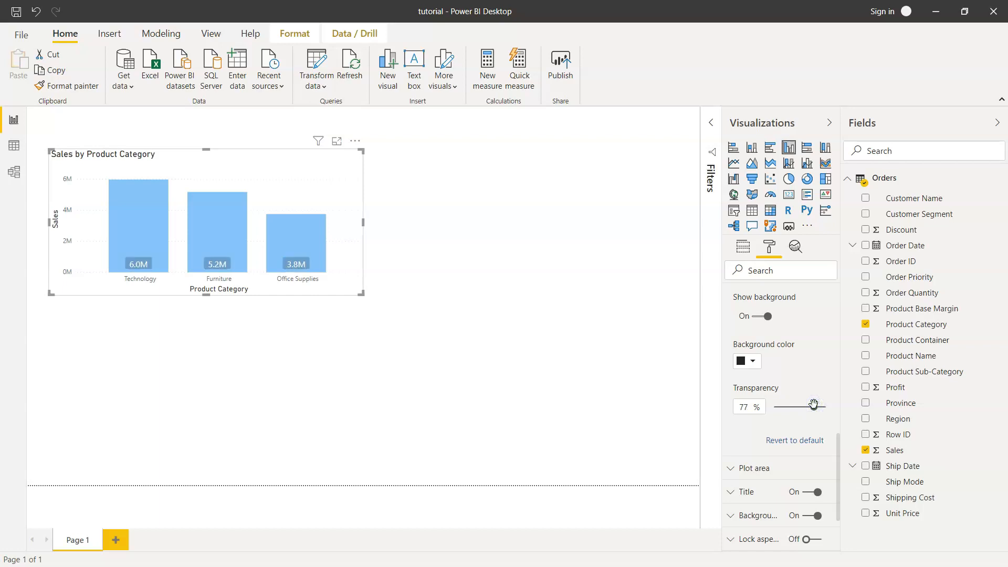
scroll(814, 404, up, 6)
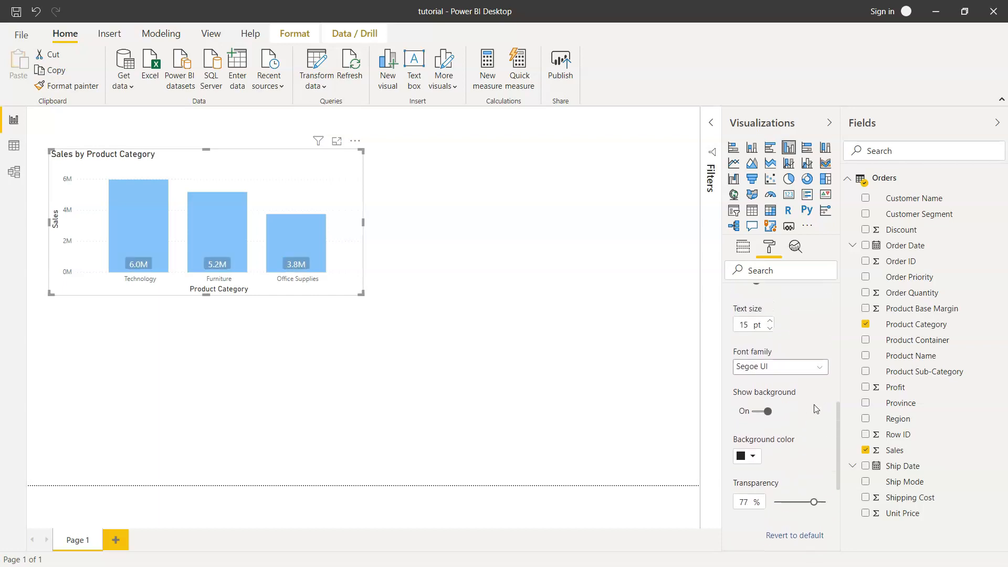
Open the chart's title settings in place of the data label settings and center the title.
scroll(814, 409, up, 3)
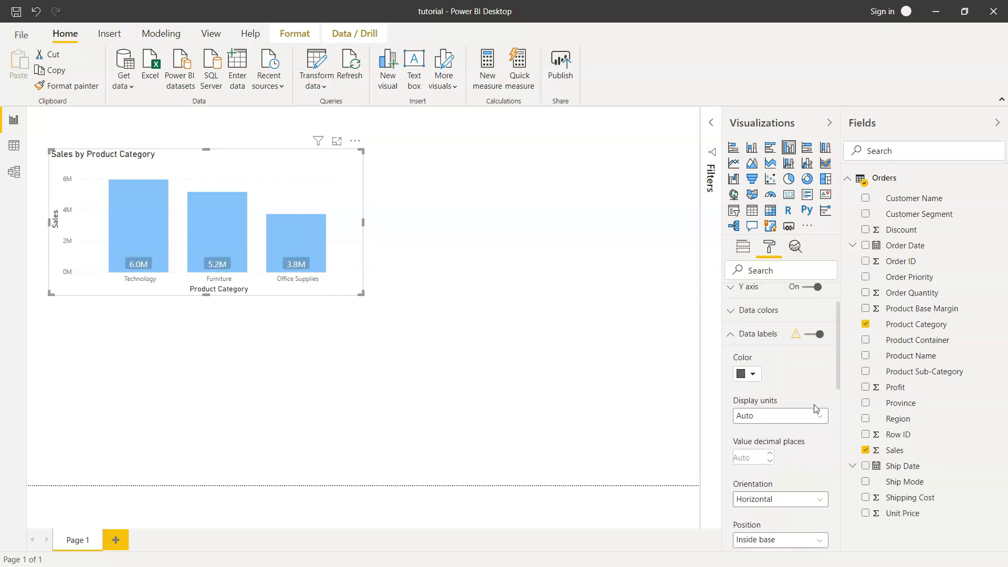
click(730, 335)
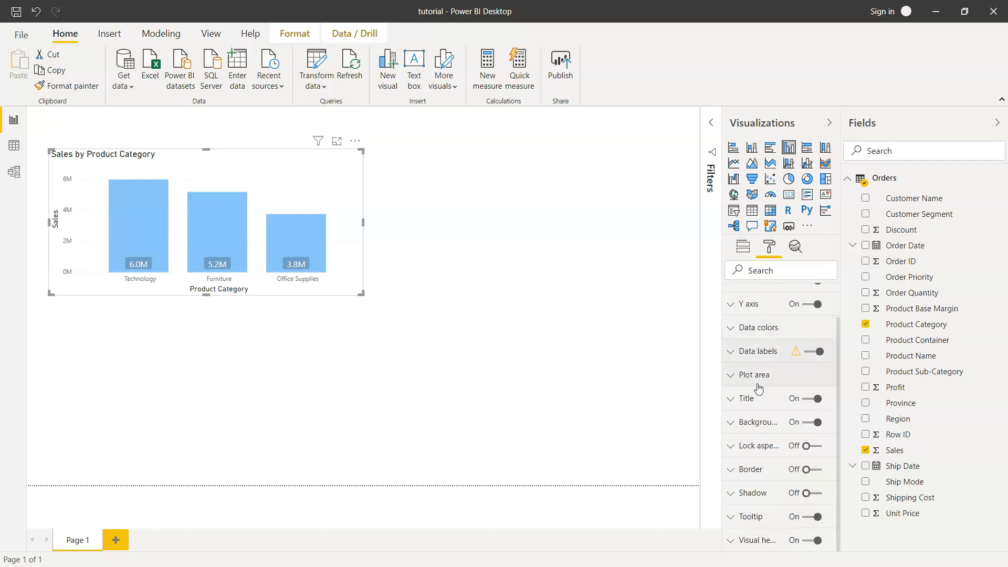
click(730, 401)
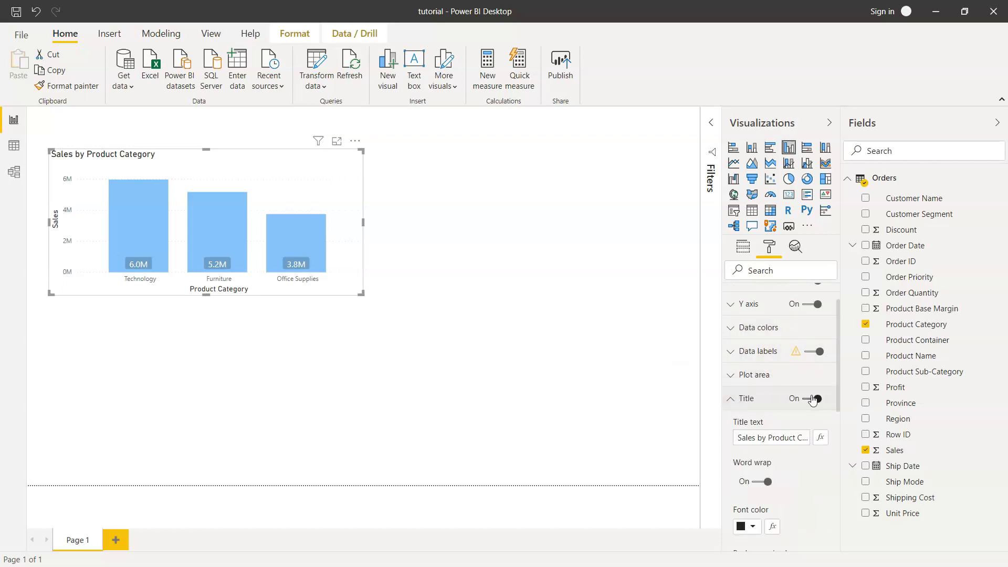
scroll(814, 404, down, 3)
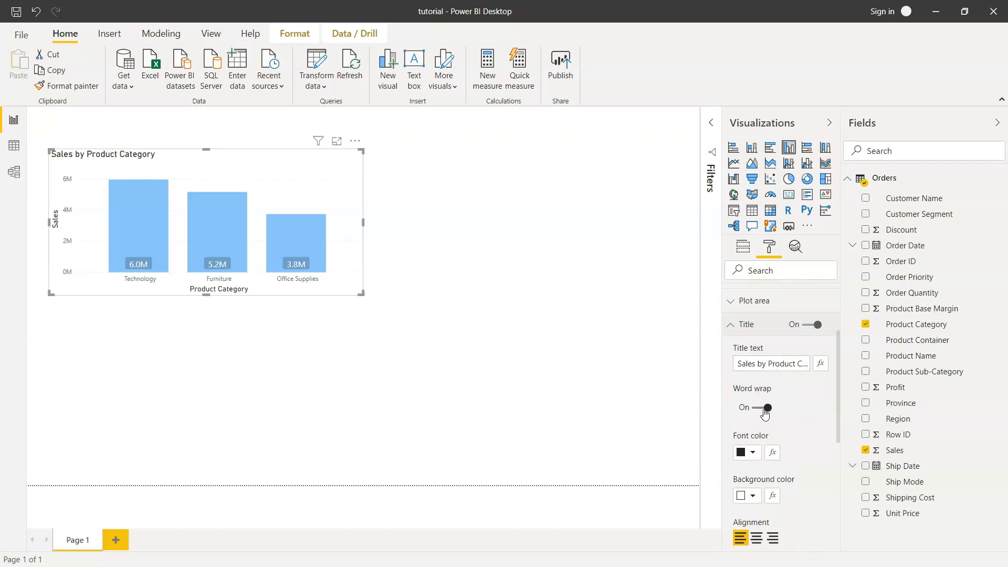
scroll(777, 407, down, 3)
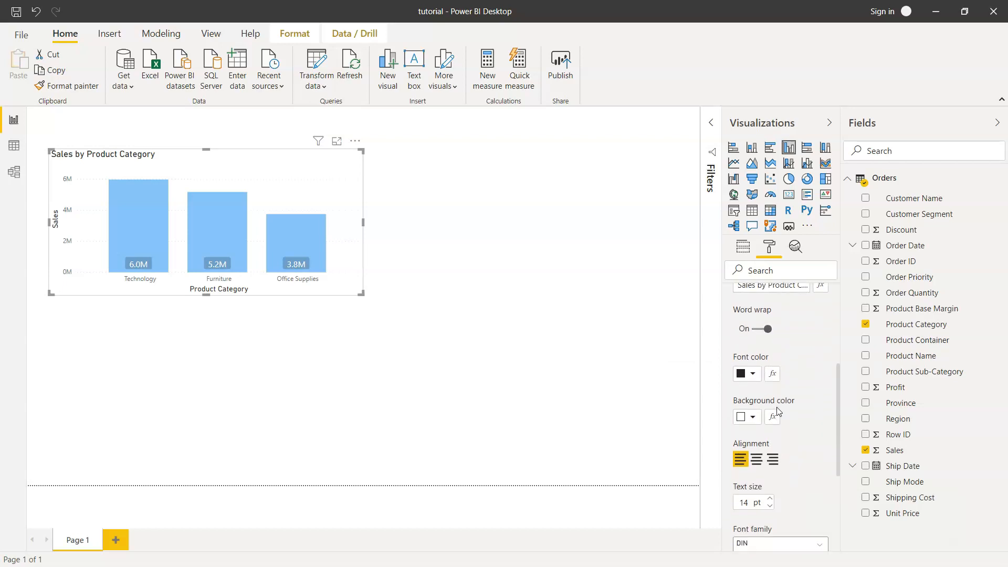
scroll(777, 407, down, 1)
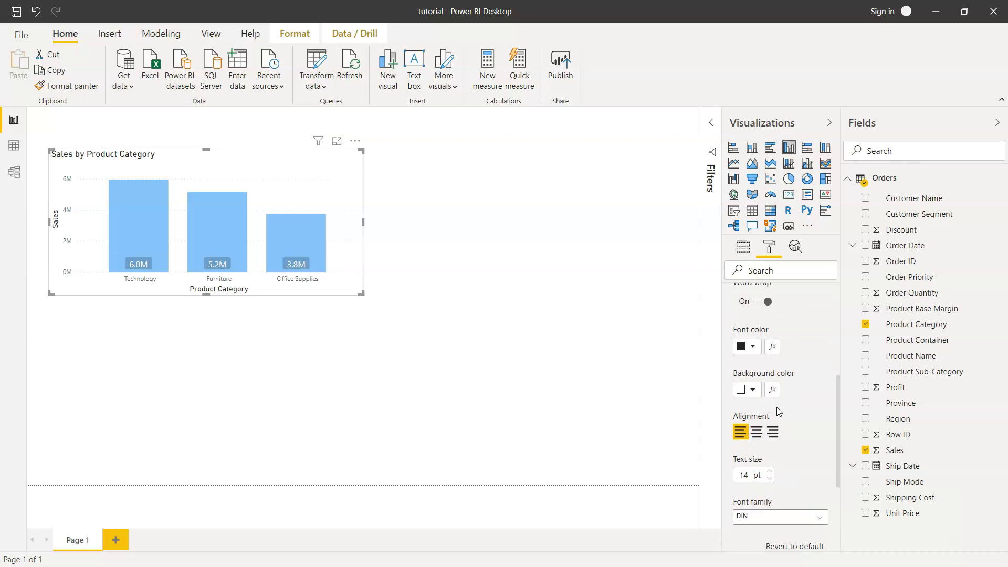
click(756, 433)
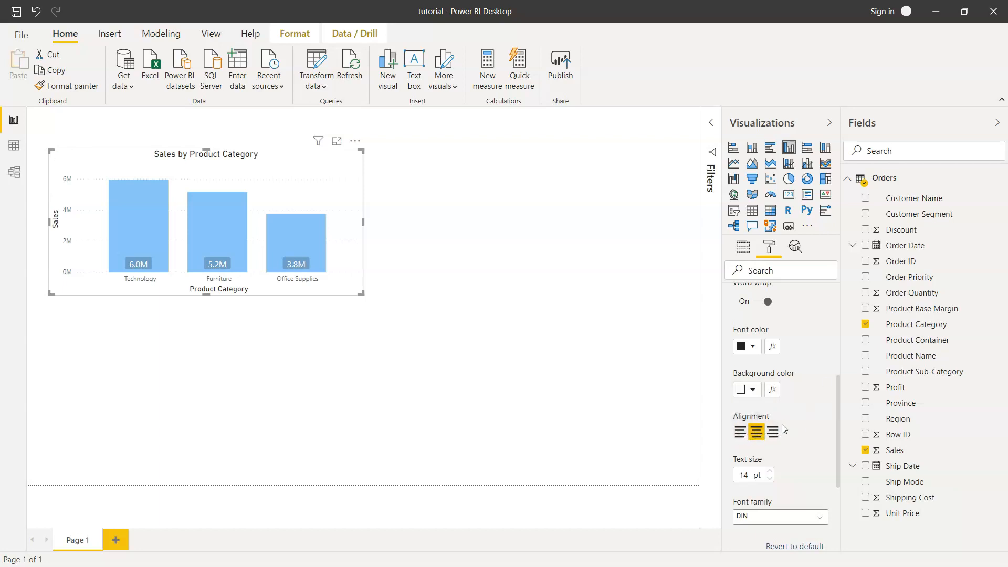
Give the chart title a light blue background color.
click(752, 391)
click(753, 347)
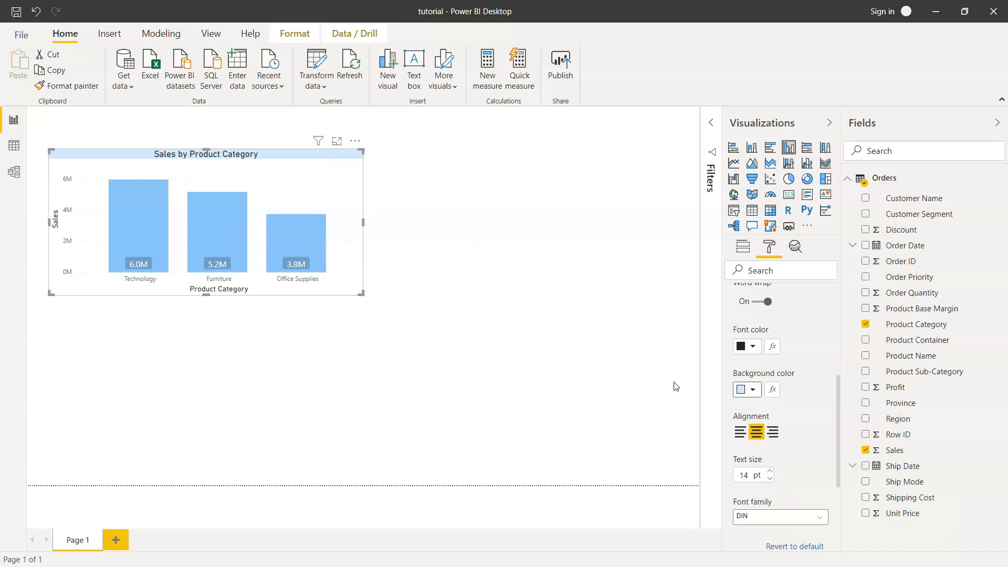
click(753, 389)
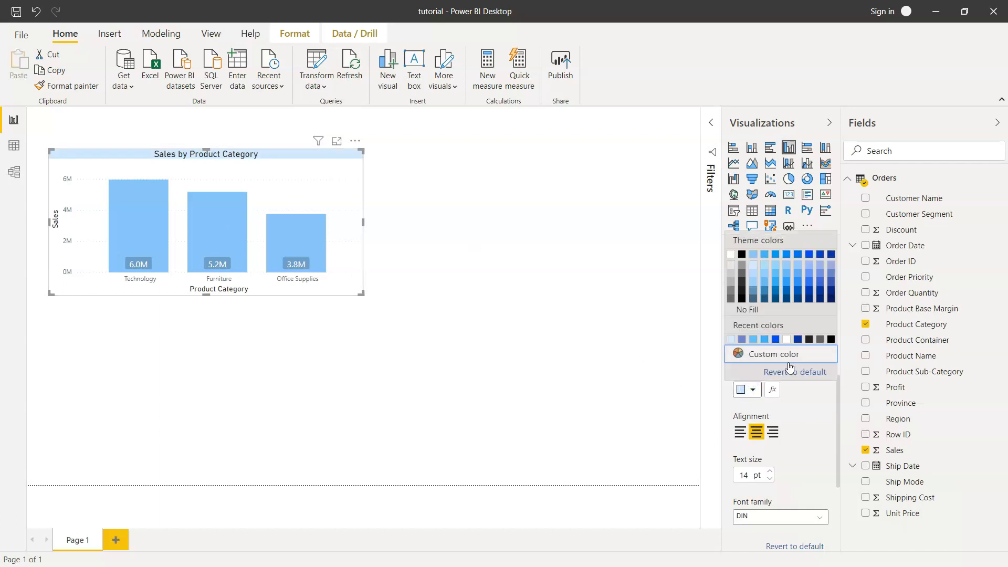
click(802, 400)
Increase the chart title's text size to 22 pt.
scroll(801, 403, down, 2)
scroll(802, 403, down, 2)
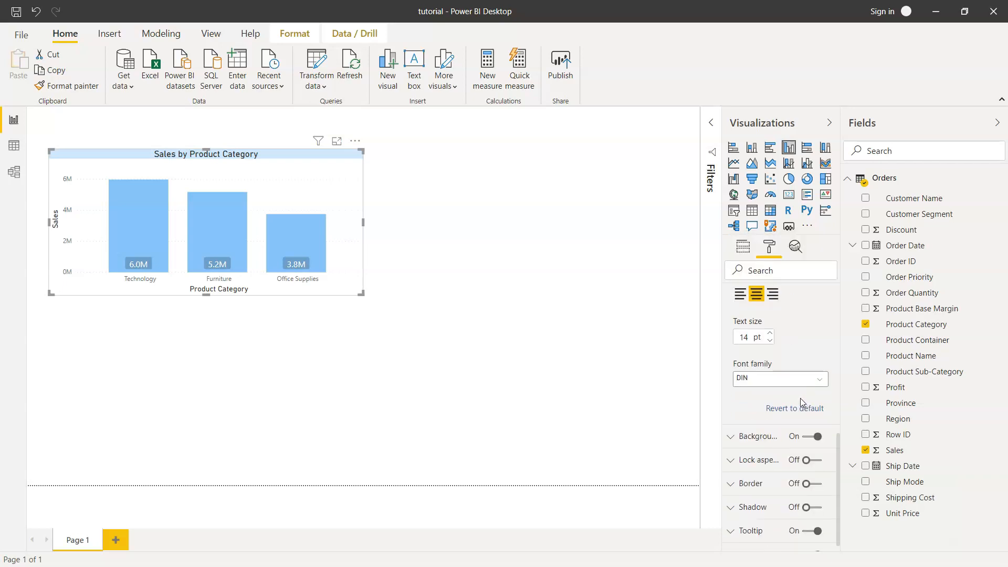
click(770, 333)
click(769, 333)
click(770, 333)
click(769, 333)
click(770, 333)
click(769, 333)
click(770, 333)
click(770, 333)
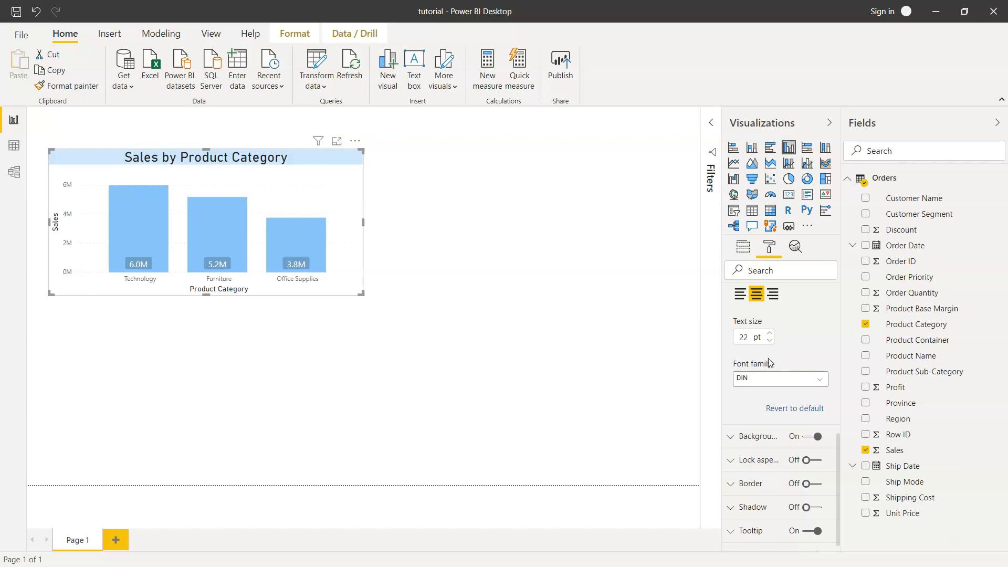
scroll(771, 363, down, 1)
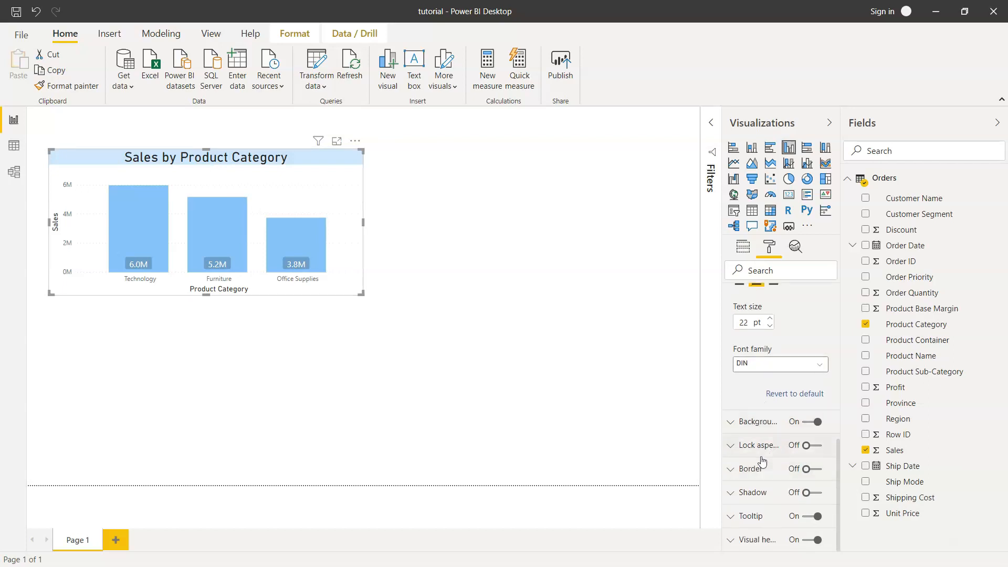
Increase the X axis labels' text size to 16 pt.
scroll(764, 468, up, 6)
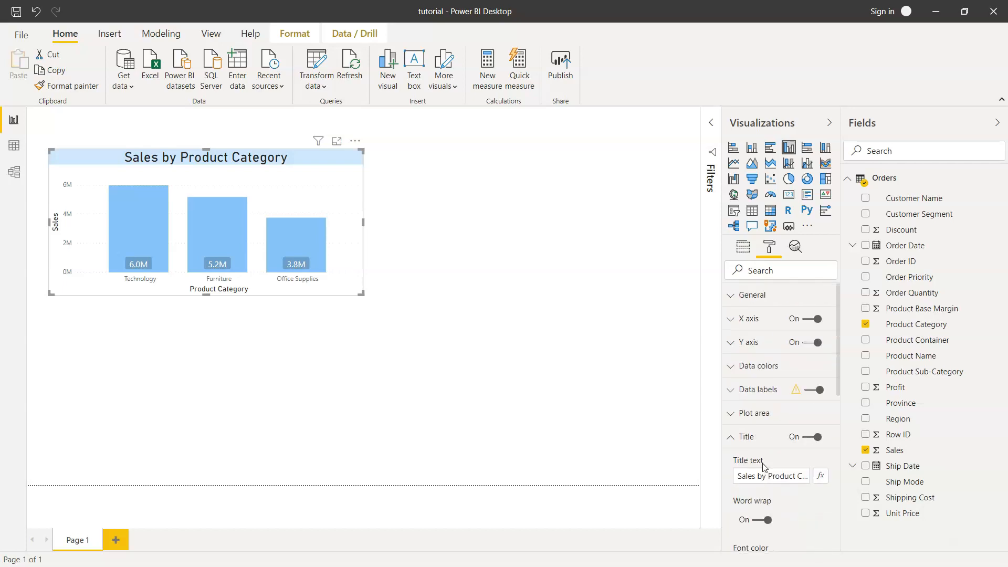
click(731, 320)
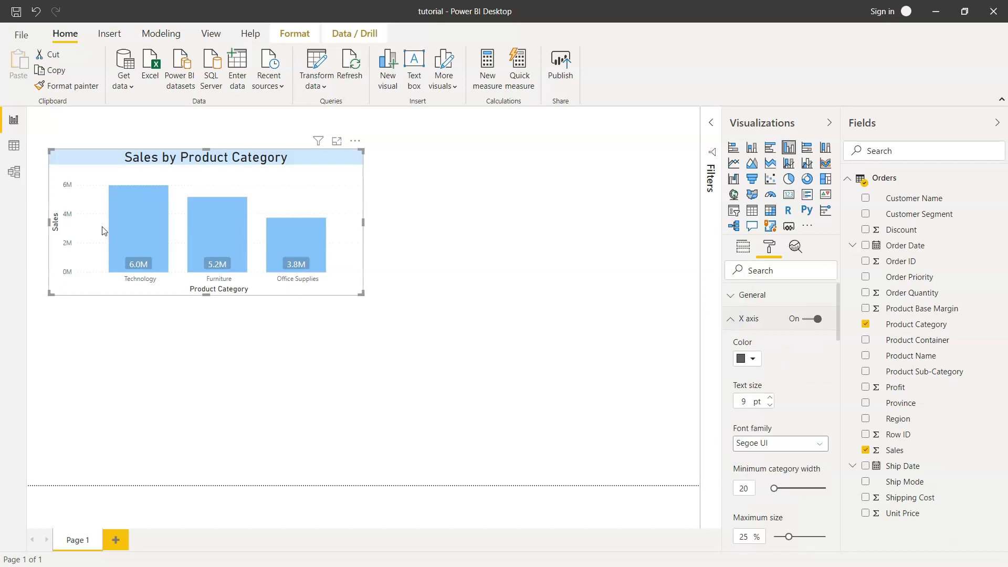
click(769, 399)
click(770, 399)
click(770, 399)
click(769, 399)
click(770, 398)
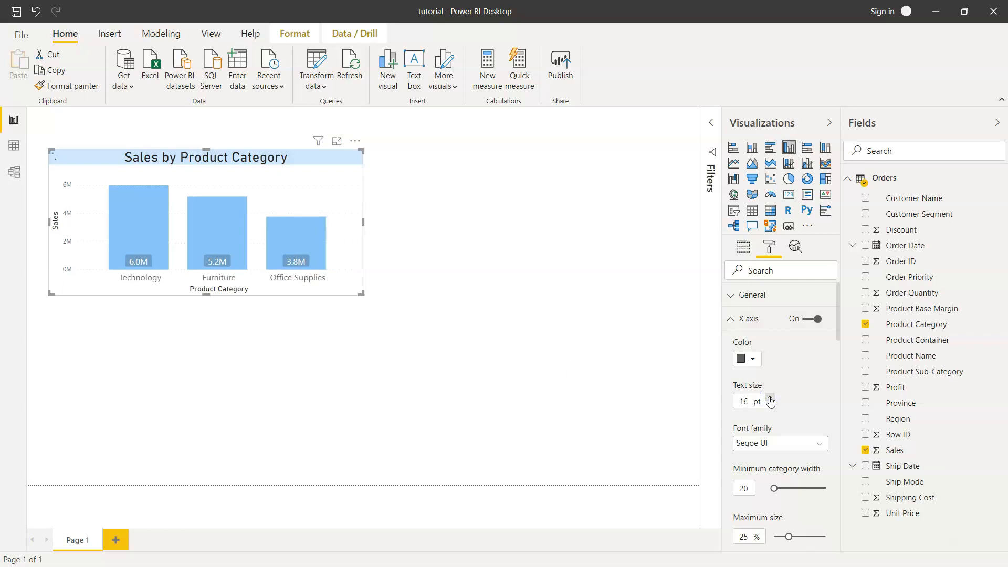
click(730, 320)
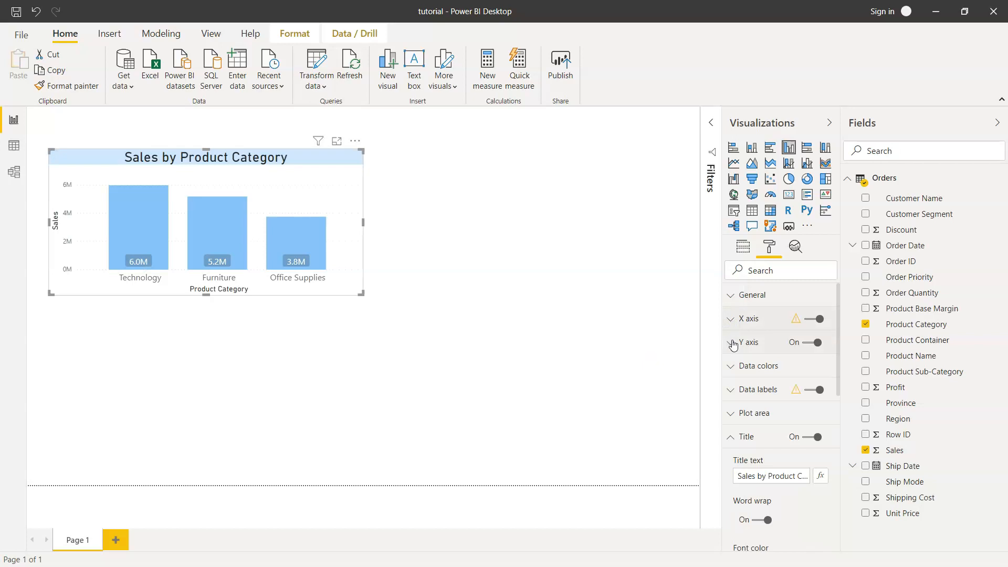
Increase the Y axis labels' text size to 13 pt and collapse the axis and title settings.
click(730, 342)
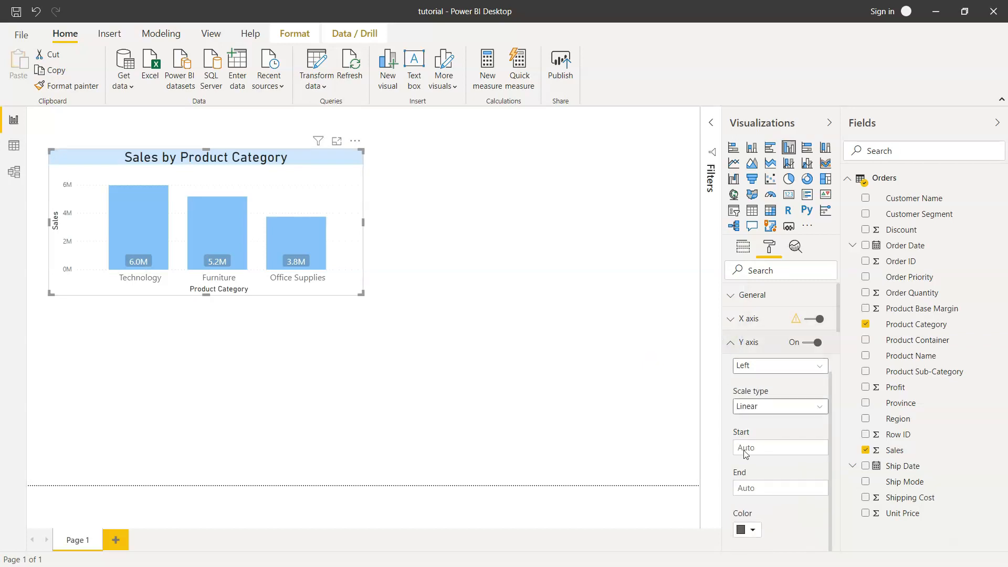
scroll(770, 455, down, 5)
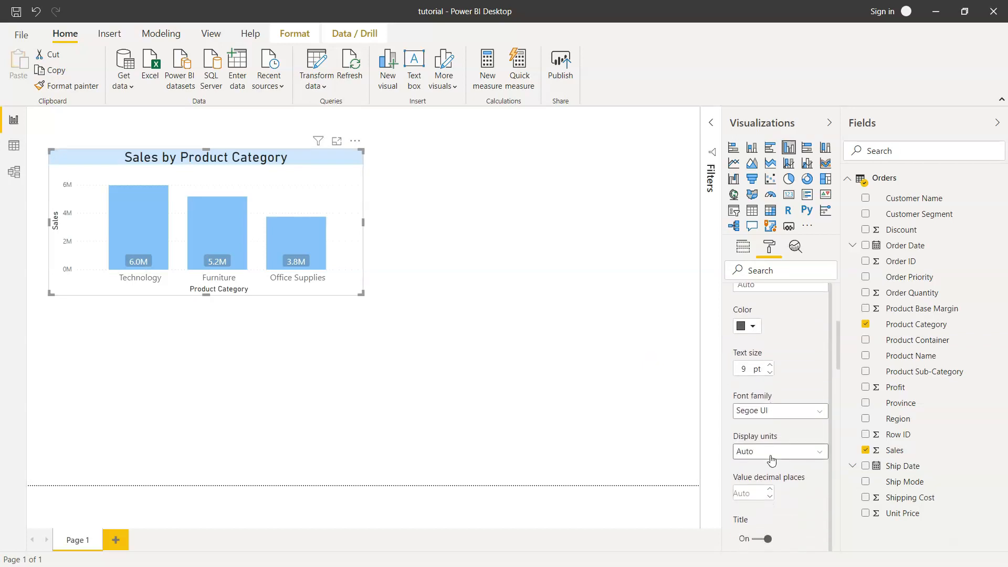
click(769, 364)
click(769, 364)
click(770, 365)
click(770, 364)
click(769, 365)
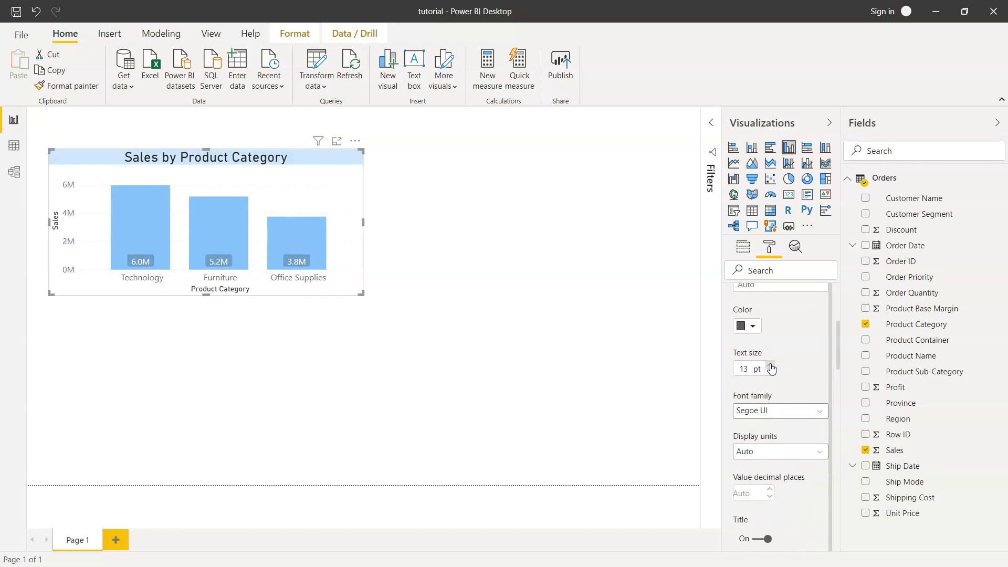
scroll(770, 369, up, 5)
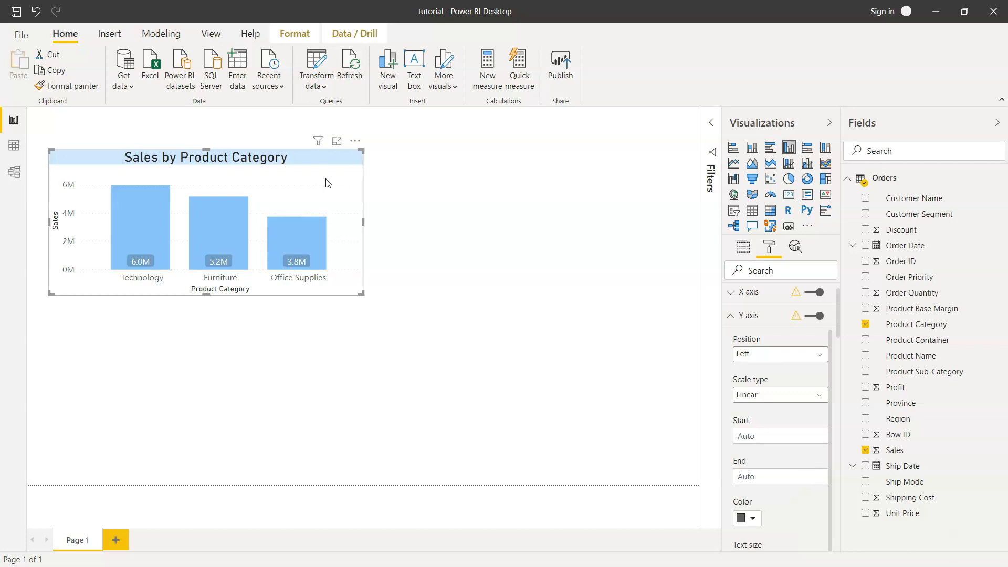
click(732, 316)
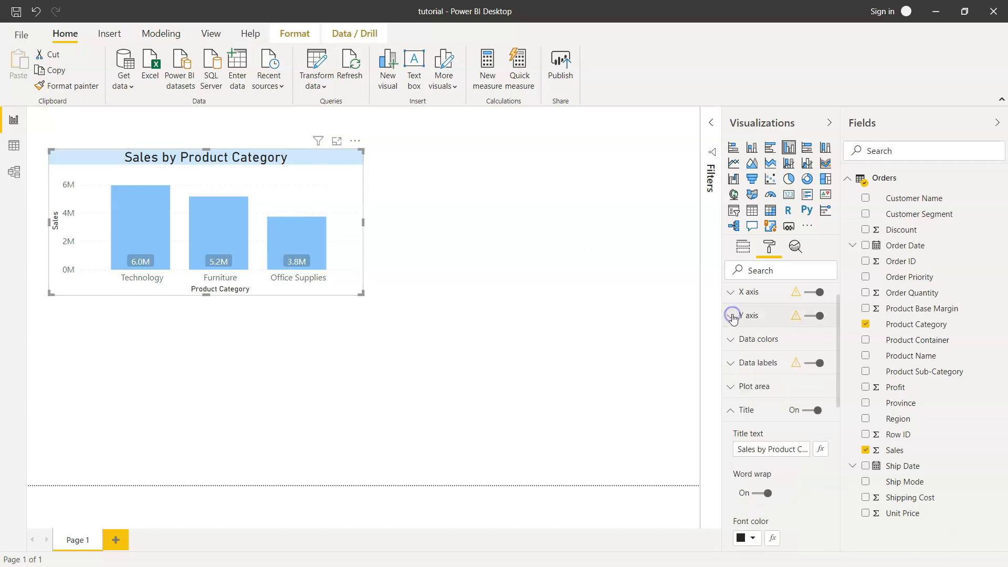
click(732, 415)
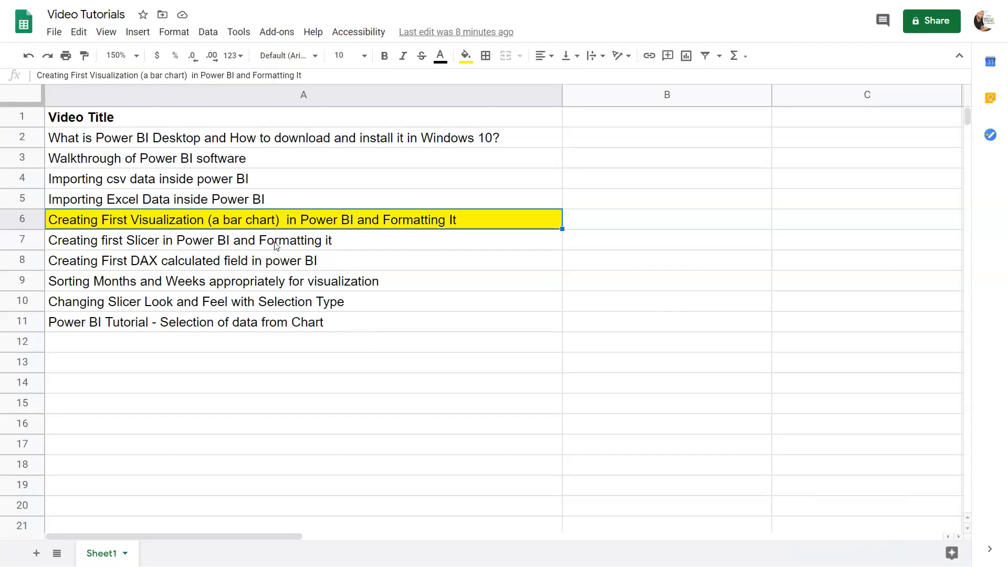
Switch to the Video Tutorials spreadsheet in Google Sheets and select the title about creating the first slicer in cell A7.
click(277, 242)
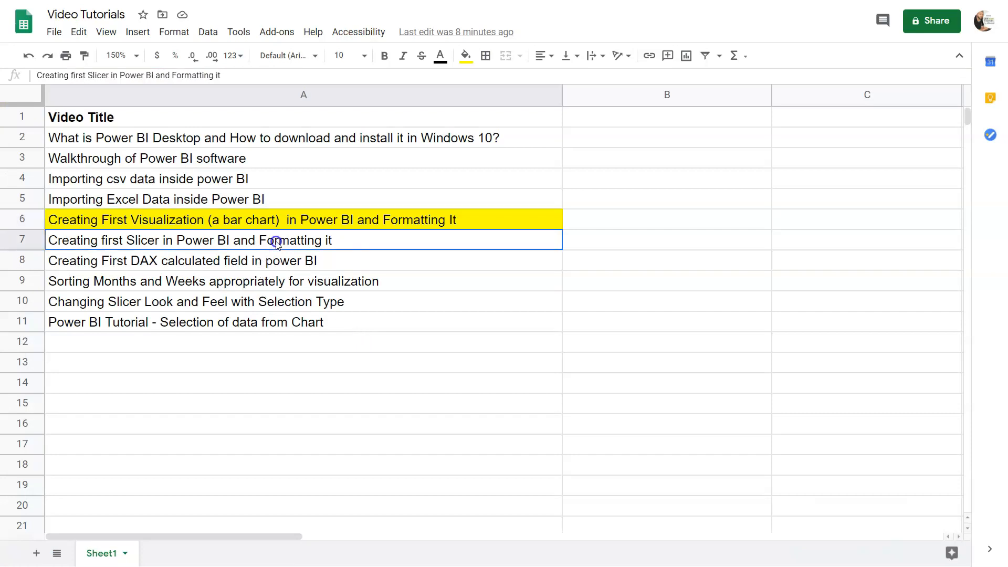